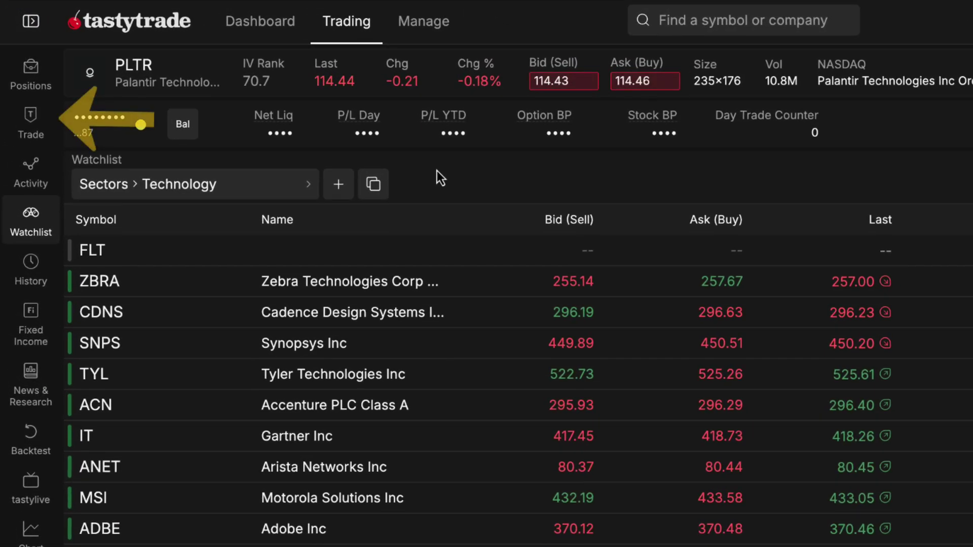
# Switch to the trade view and enable 'Trading from chart' in the PLTR chart's Trading settings.
pyautogui.click(50, 130)
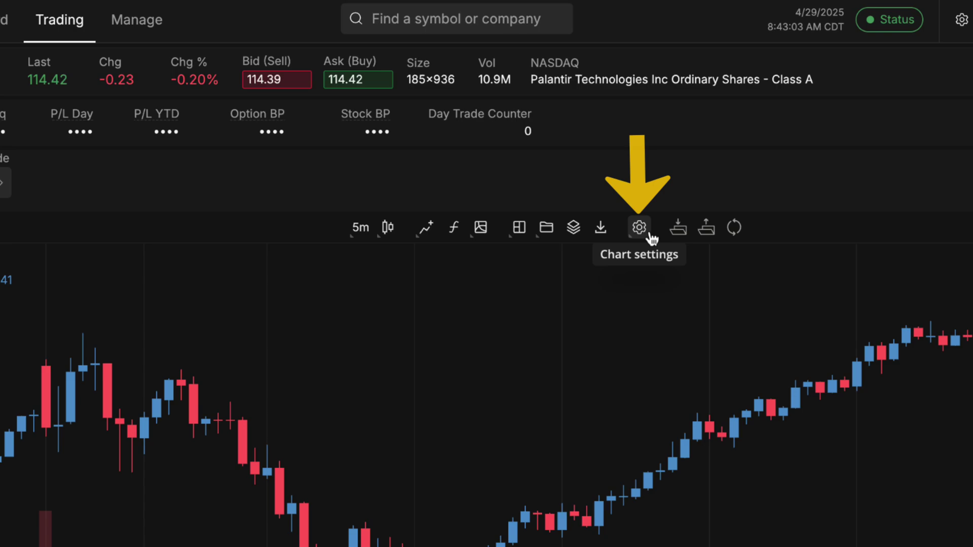
pyautogui.click(651, 235)
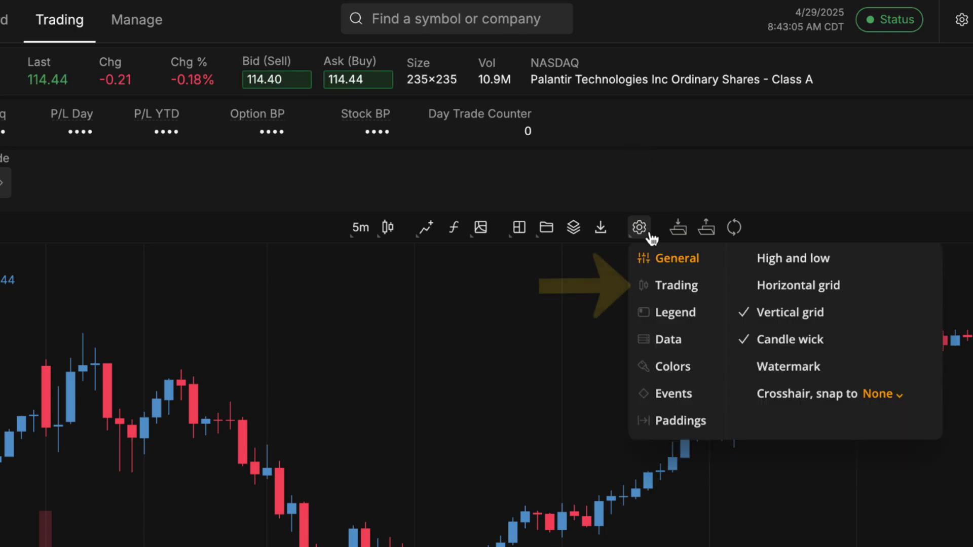
pyautogui.click(703, 293)
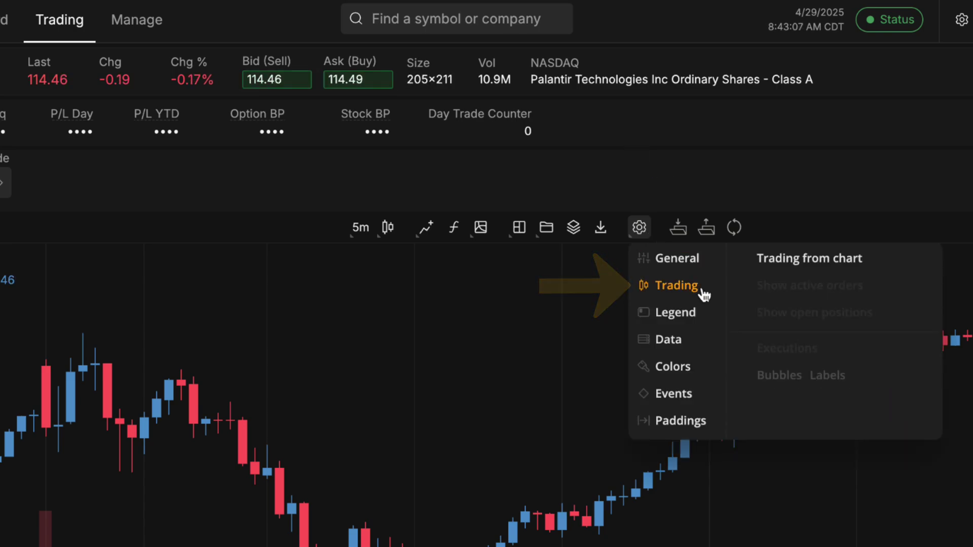
pyautogui.click(764, 261)
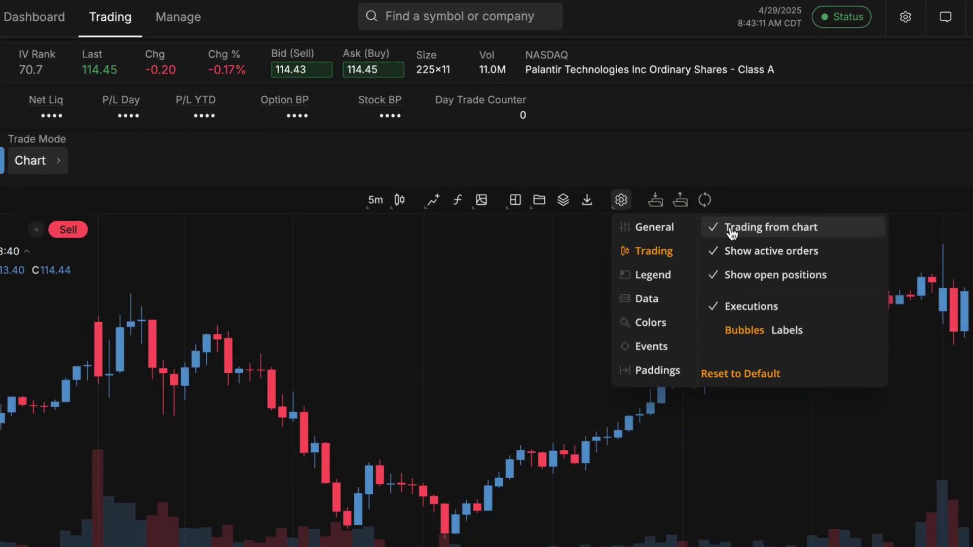
pyautogui.click(719, 174)
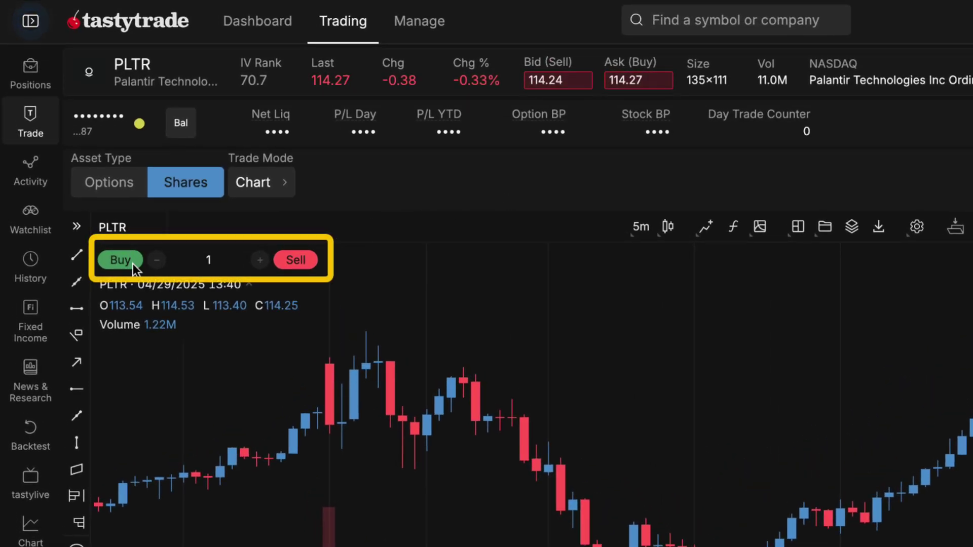
# Try Buy and Sell on the PLTR chart, then stage a 1-share buy limit at 114.52.
pyautogui.click(120, 260)
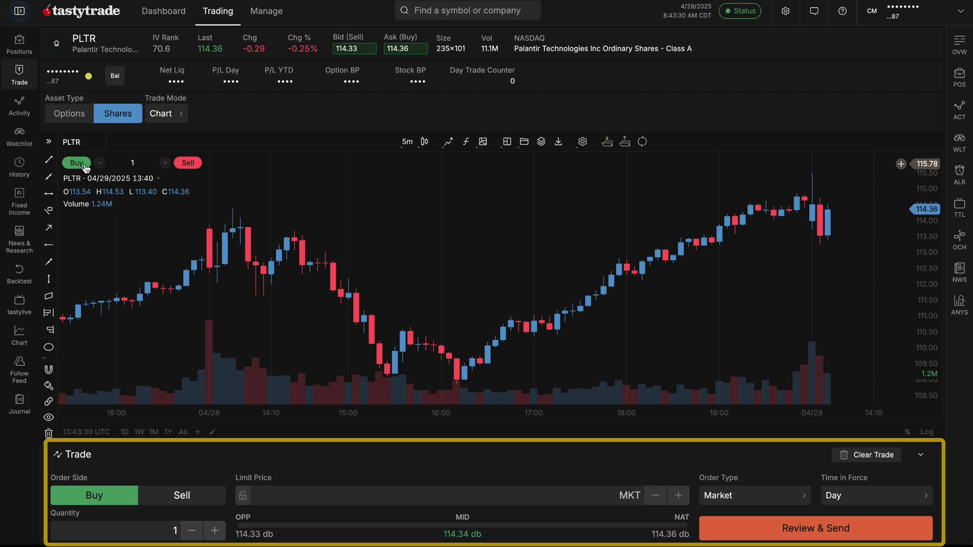
pyautogui.click(195, 165)
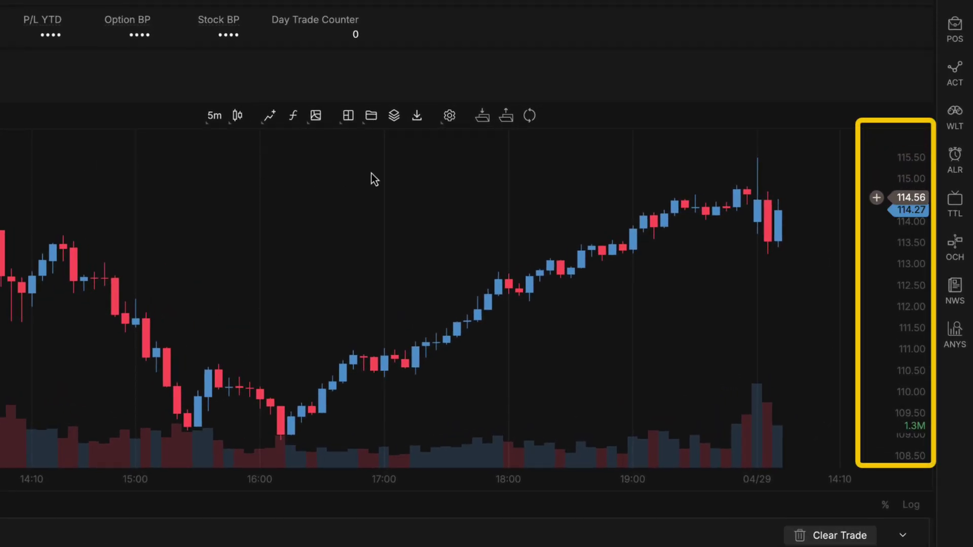
pyautogui.click(876, 198)
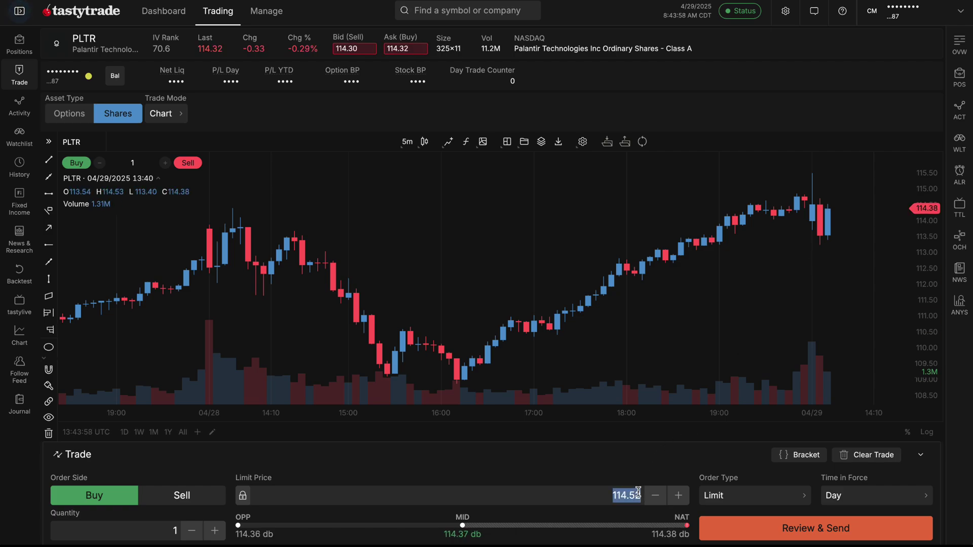
# Set the limit price to 112.00, then review and submit the 1-share PLTR buy order.
pyautogui.press('Tab')
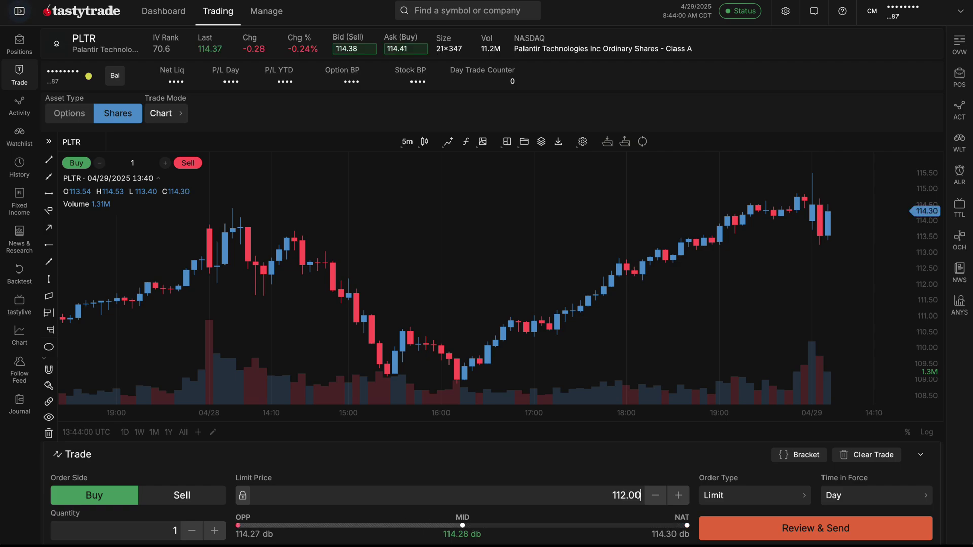
pyautogui.click(720, 526)
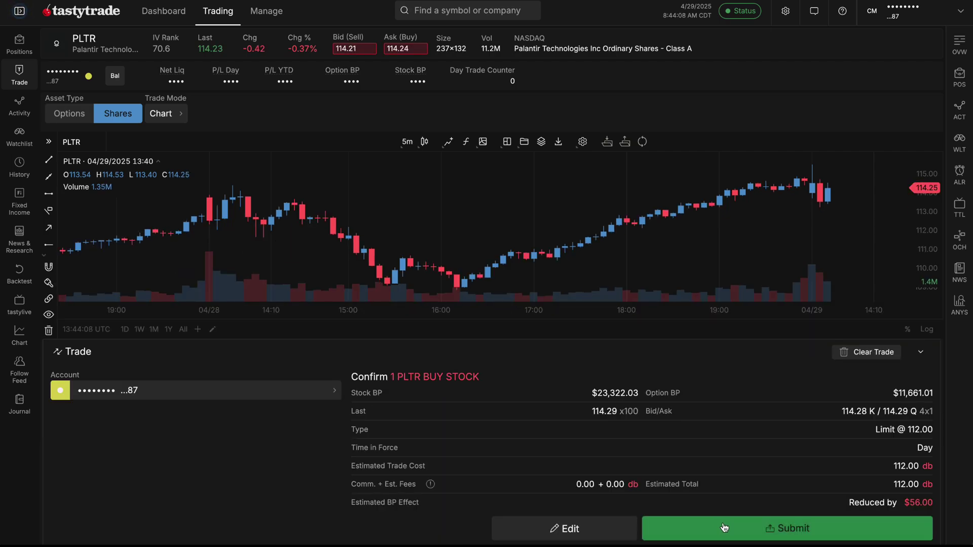
pyautogui.click(726, 528)
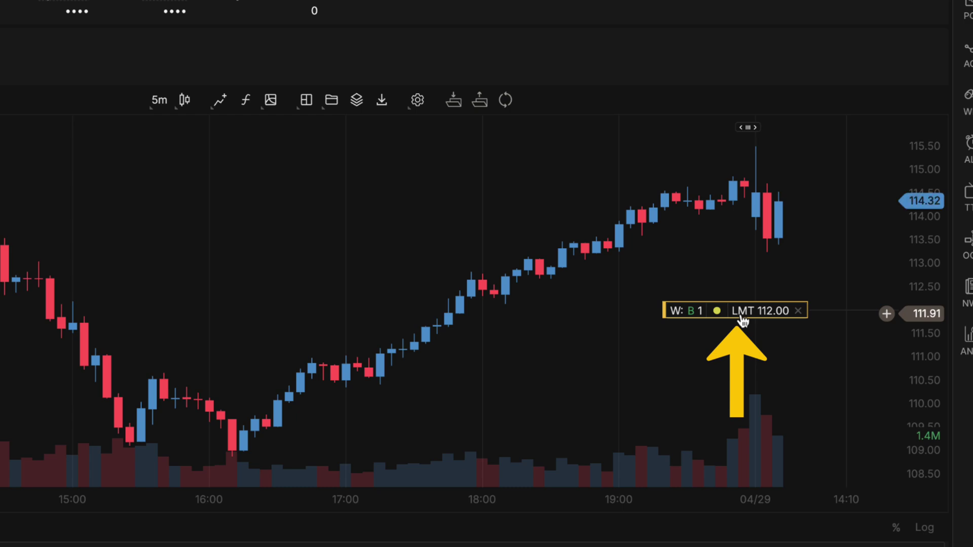
# Drag the PLTR buy limit order up to 113.42 on the chart, then cancel it.
pyautogui.moveTo(743, 319)
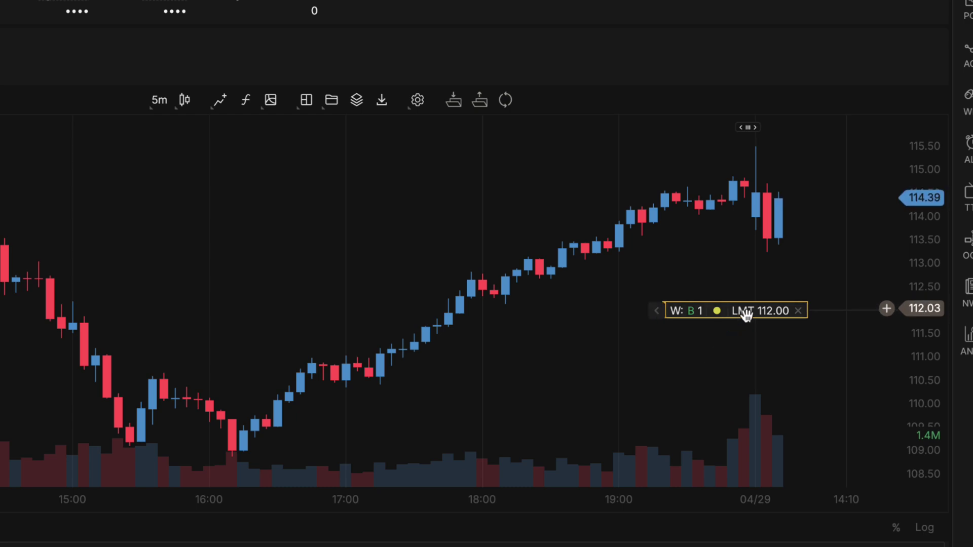
pyautogui.moveTo(745, 314); pyautogui.dragTo(782, 242)
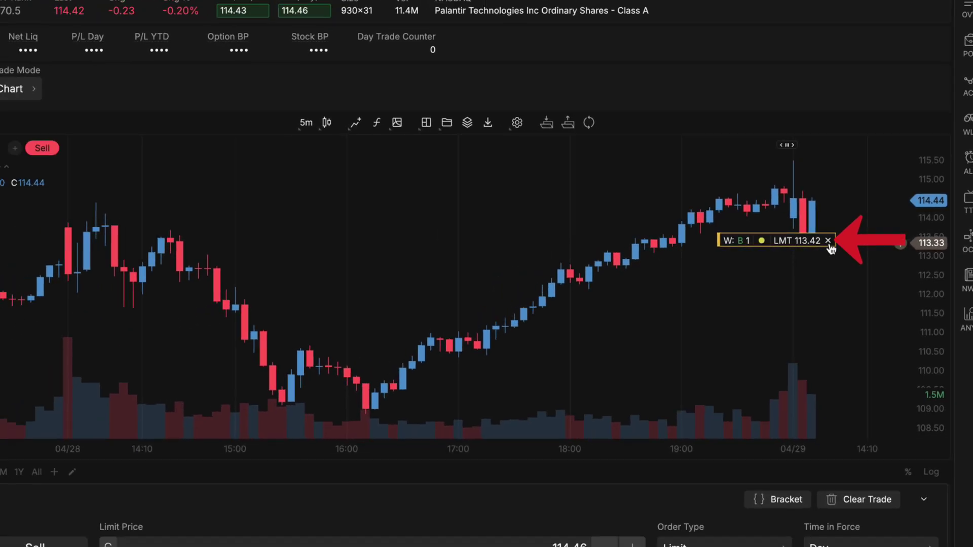
pyautogui.click(828, 241)
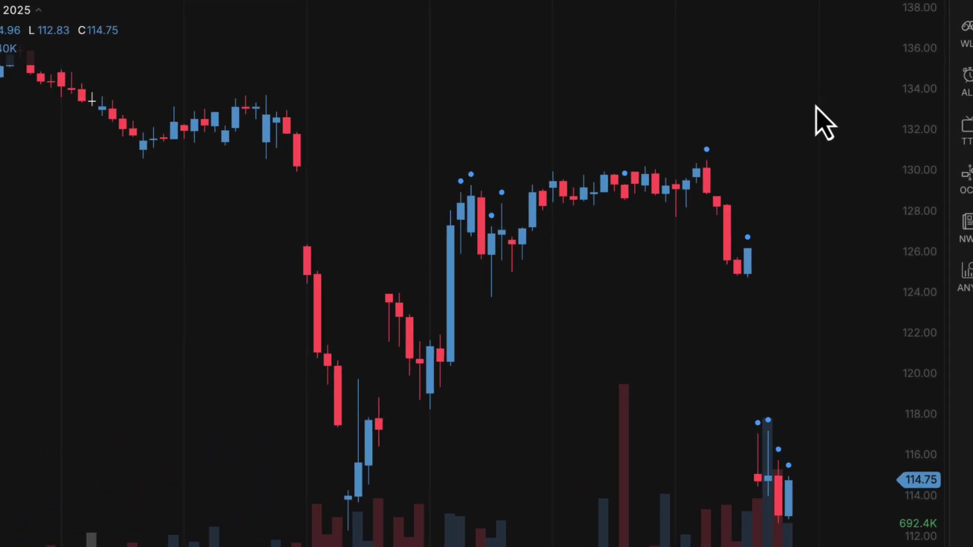
pyautogui.moveTo(754, 241)
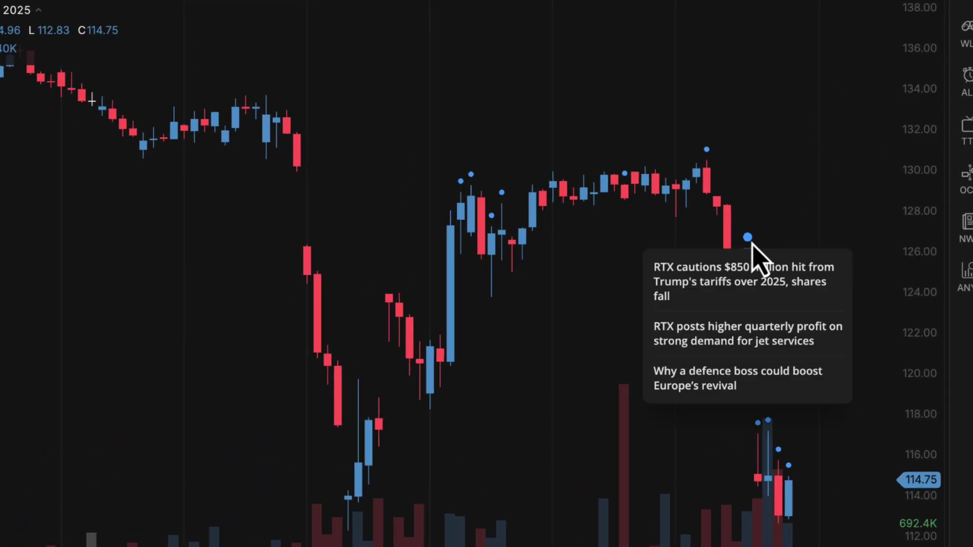
pyautogui.moveTo(708, 154)
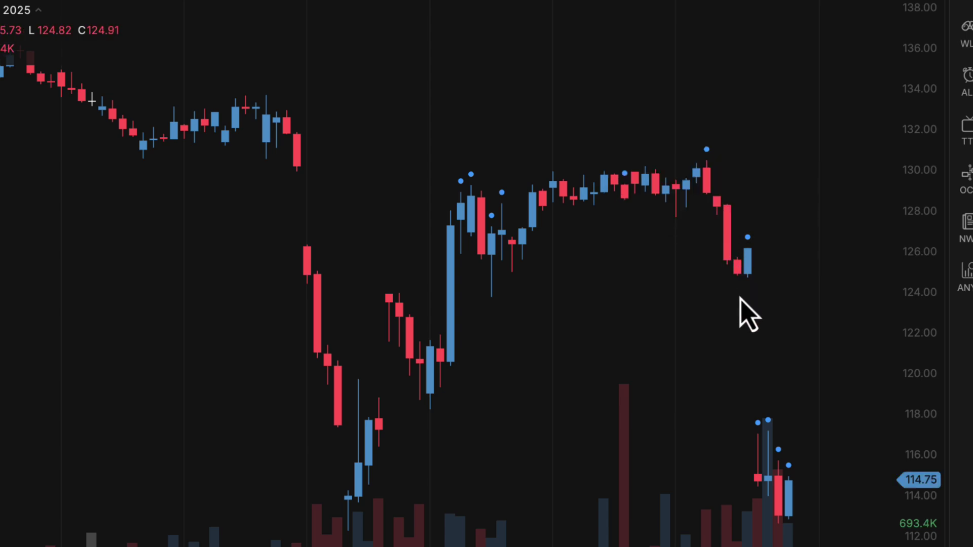
pyautogui.moveTo(757, 424)
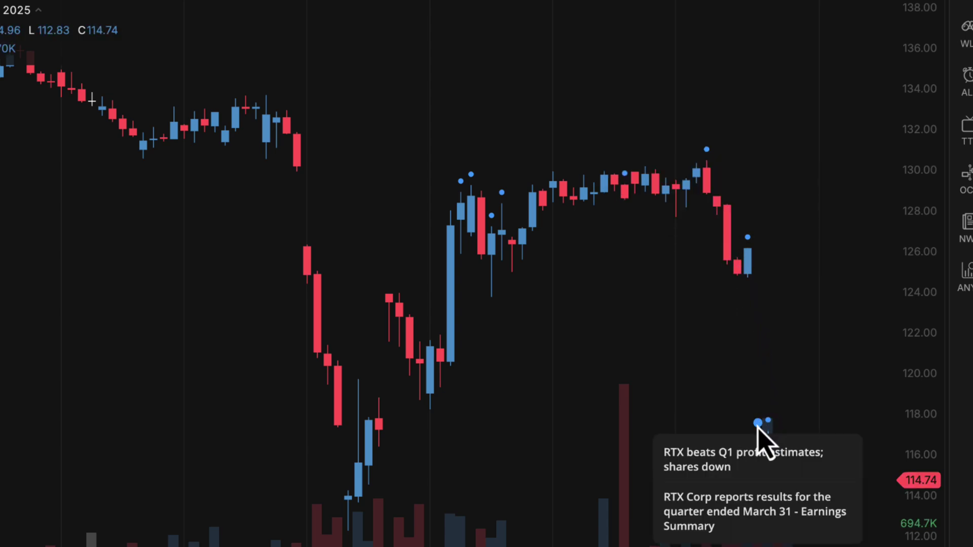
pyautogui.moveTo(464, 189)
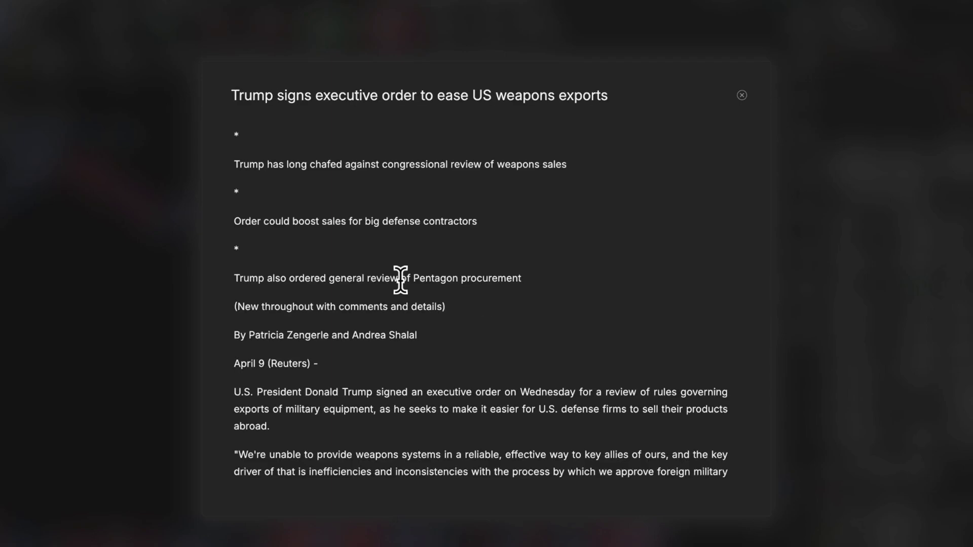
pyautogui.scroll(-3, 401, 283)
pyautogui.scroll(-7, 705, 169)
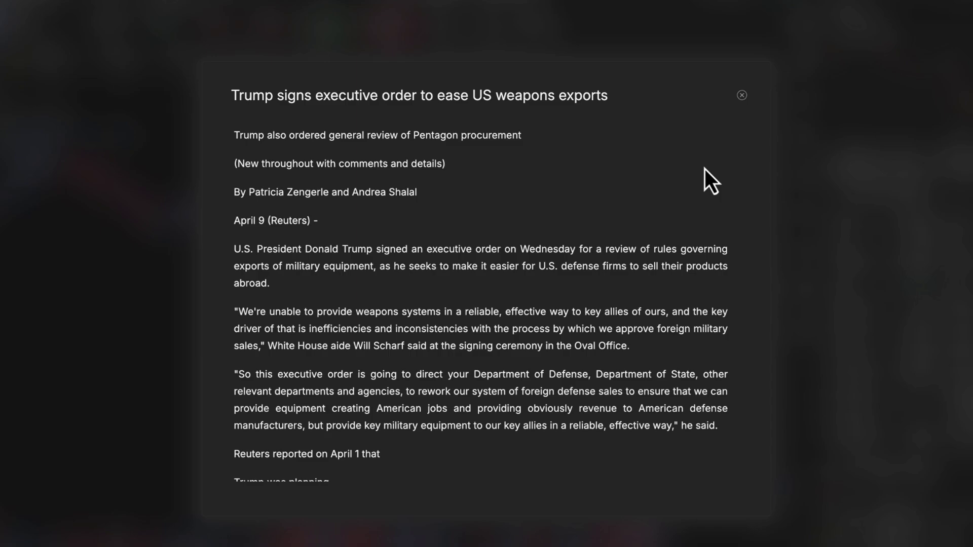
pyautogui.scroll(-6, 705, 169)
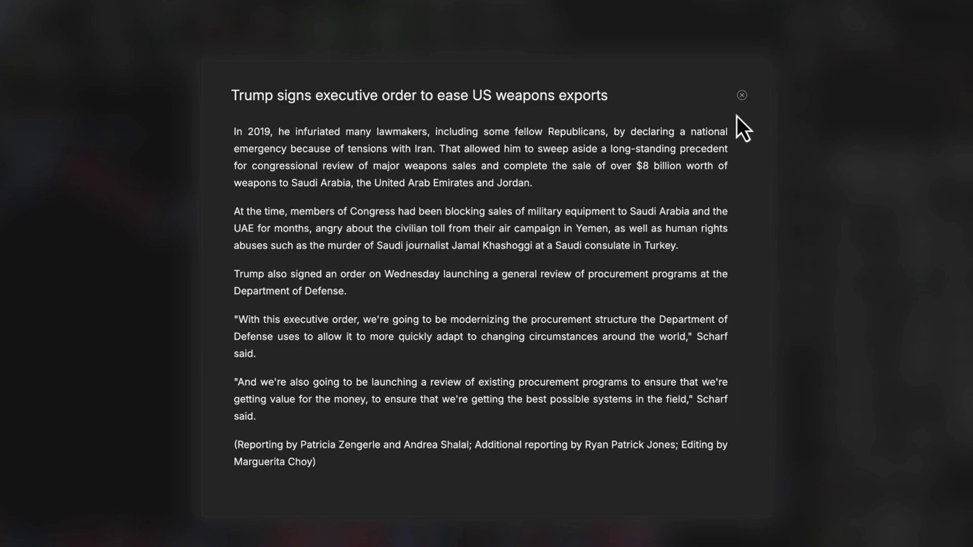
pyautogui.click(742, 95)
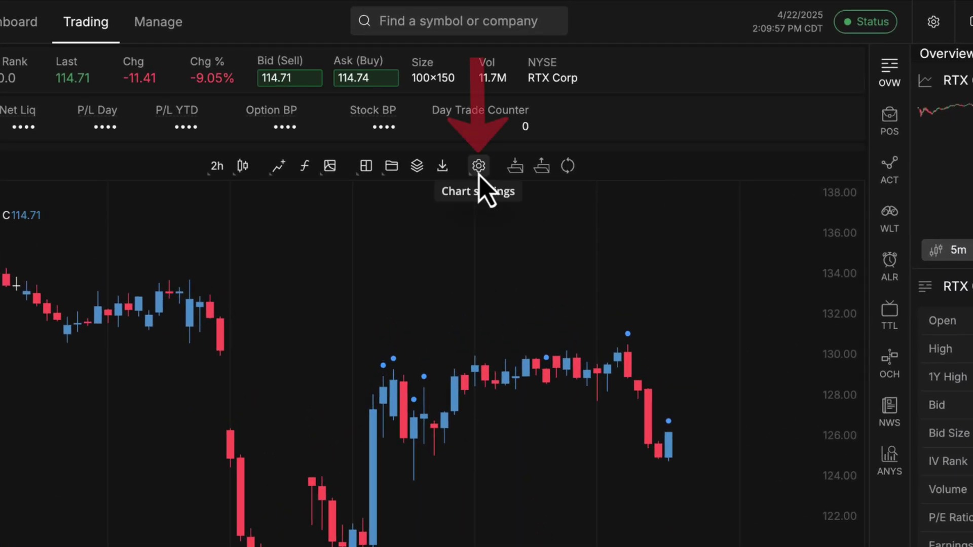
# Uncheck and then recheck 'Events on chart' in the RTX chart's Events settings.
pyautogui.click(478, 171)
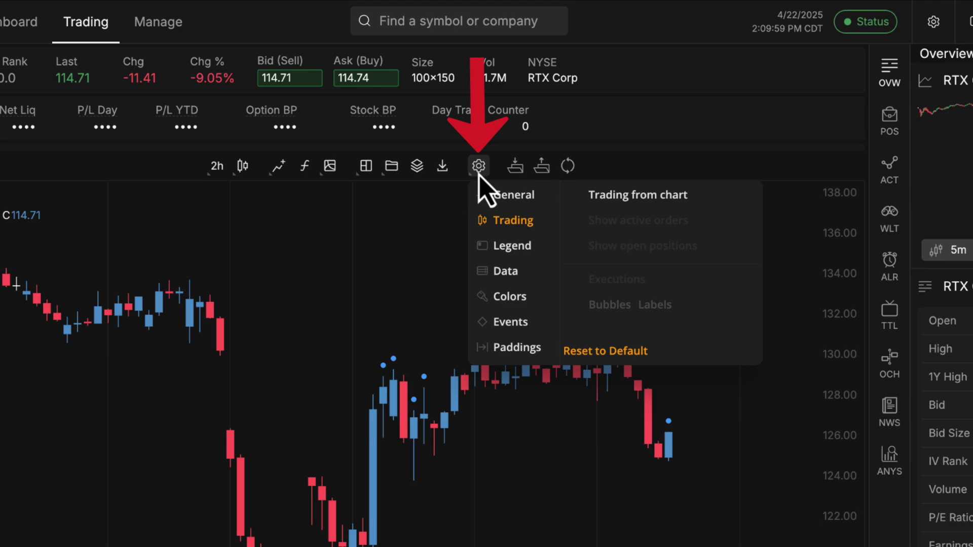
pyautogui.click(513, 327)
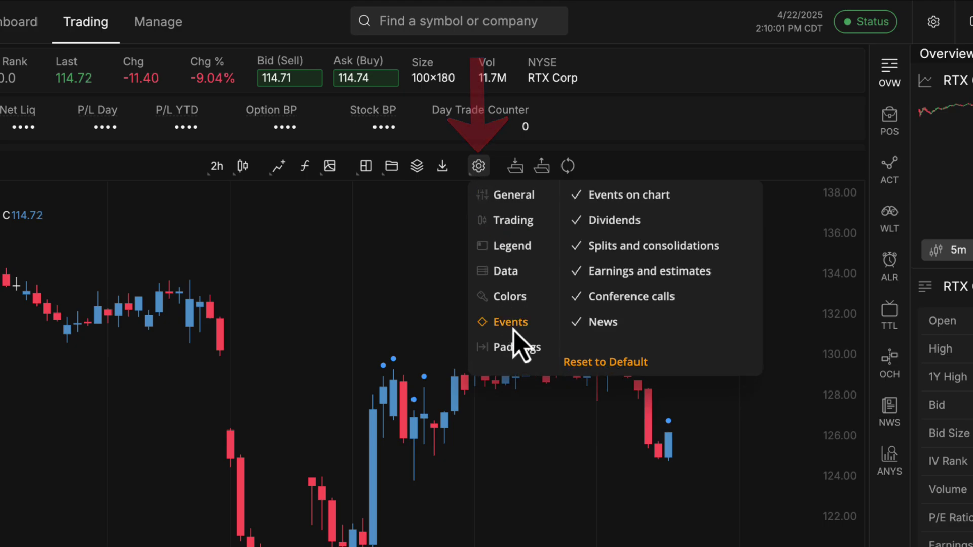
pyautogui.click(622, 197)
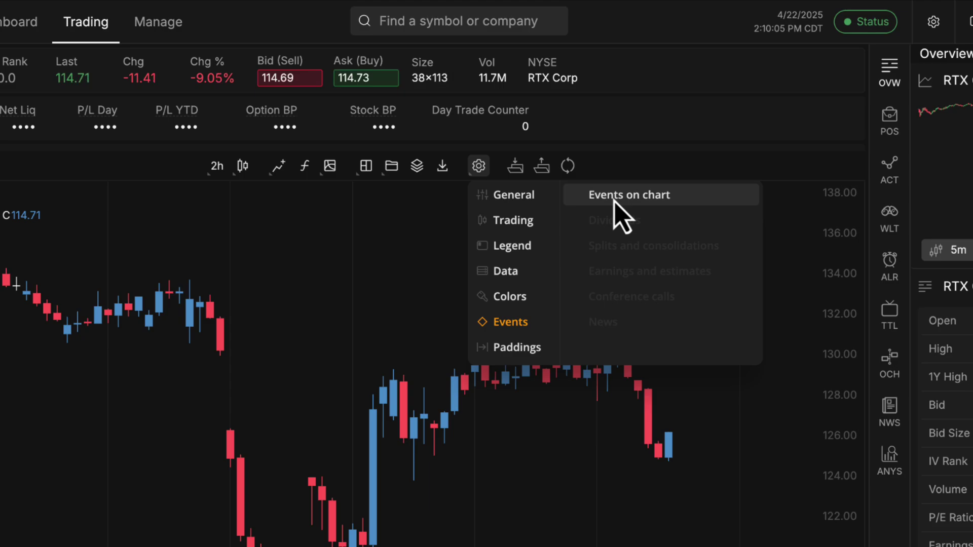
pyautogui.click(623, 197)
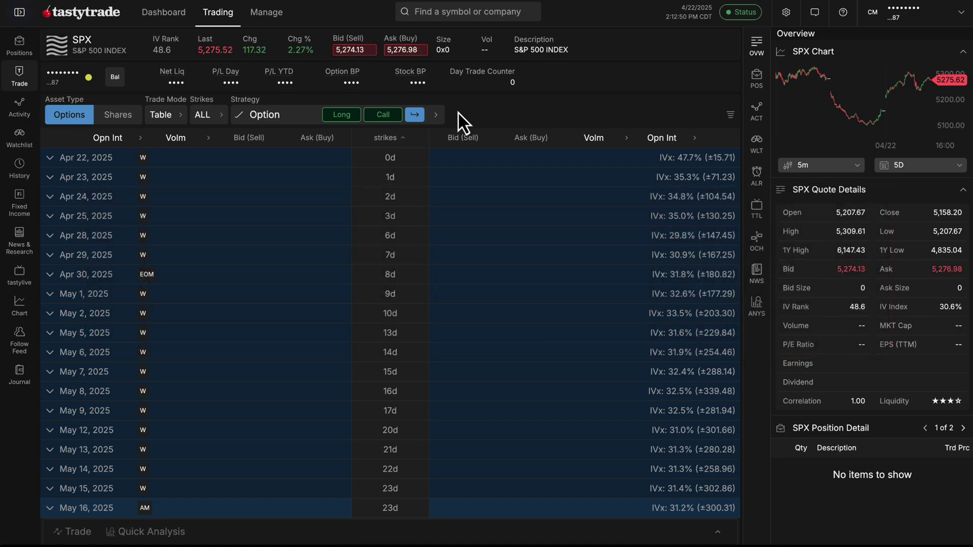
# Filter the SPX option chain to Regular, then Weekly, then End-of-Month expirations.
pyautogui.click(730, 114)
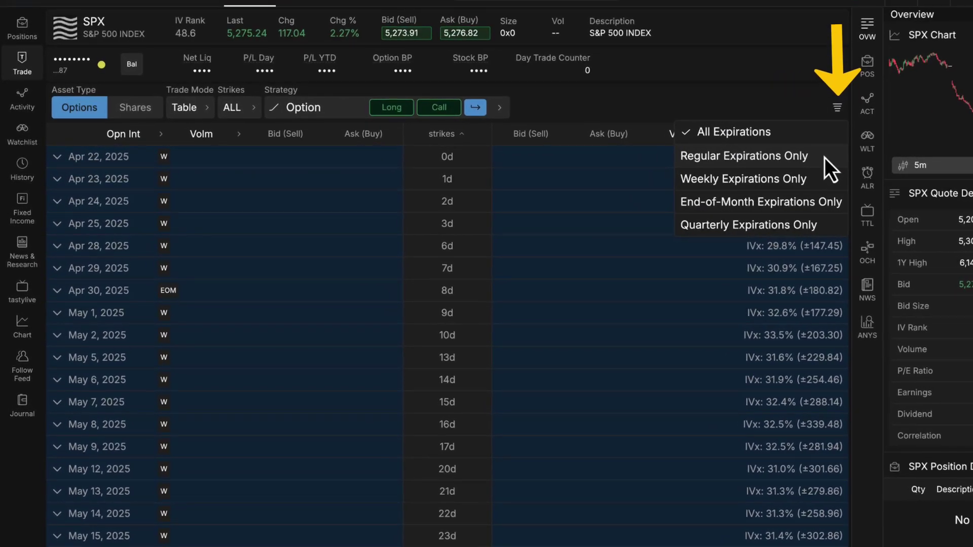
pyautogui.click(825, 157)
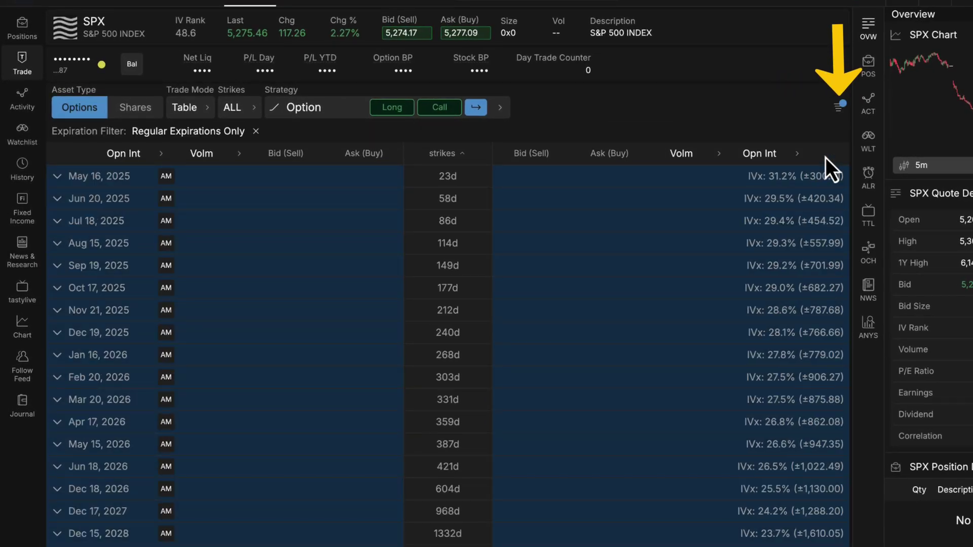
pyautogui.click(841, 116)
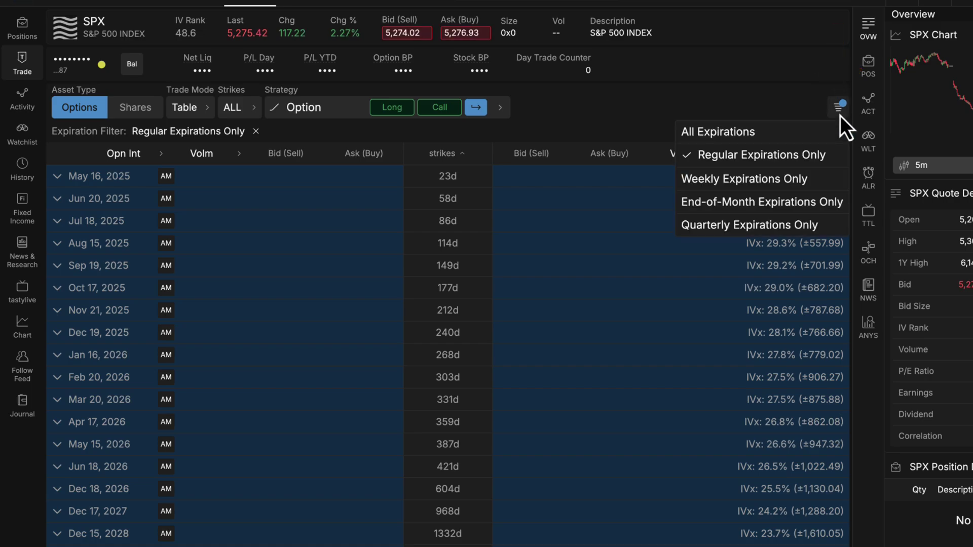
pyautogui.click(806, 178)
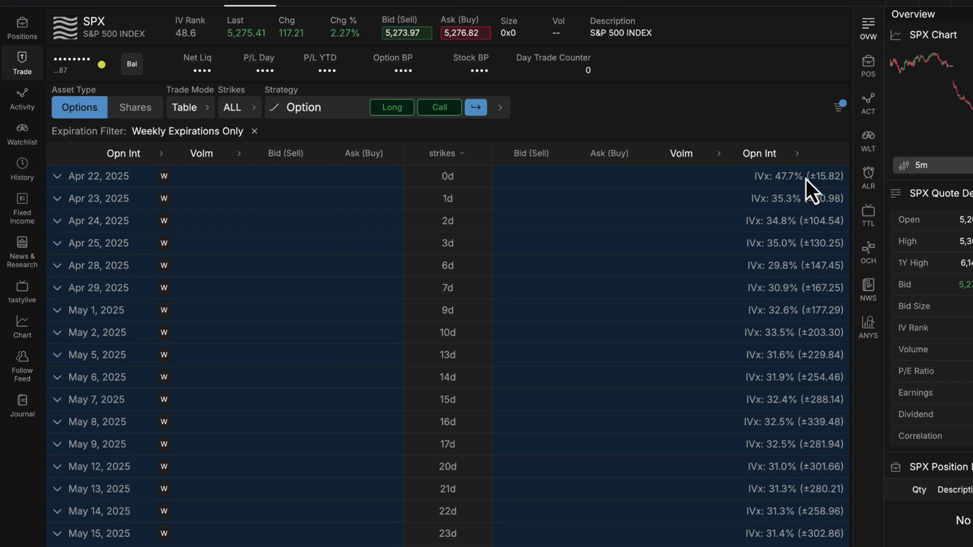
pyautogui.click(837, 126)
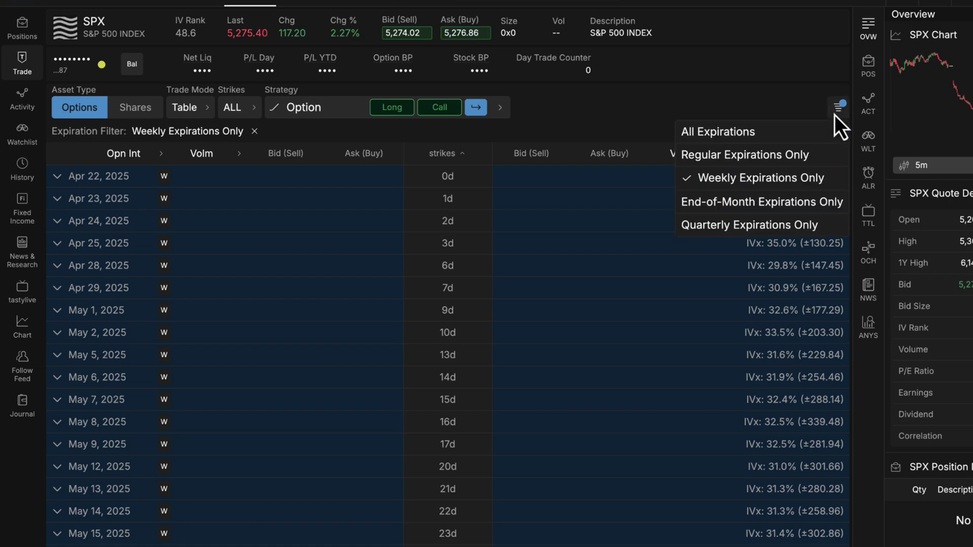
pyautogui.click(804, 199)
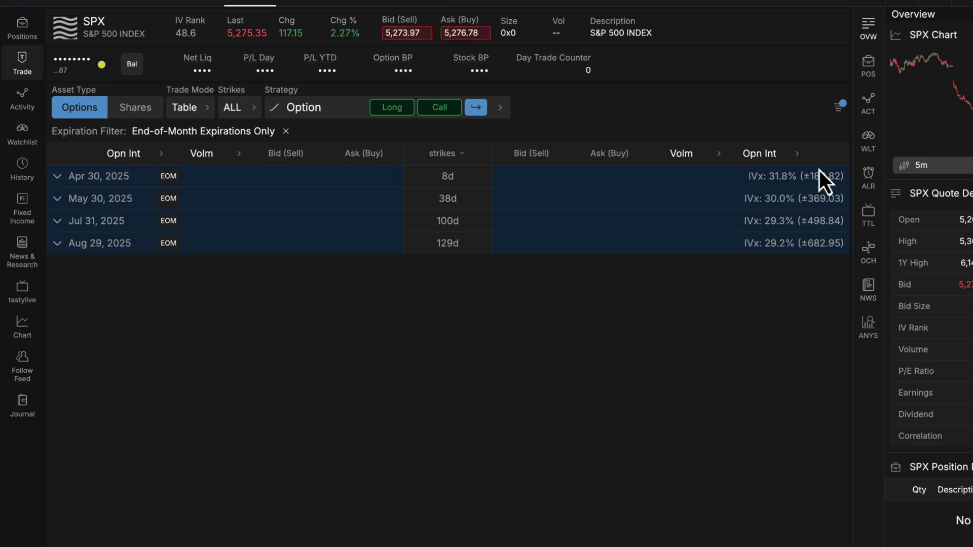
# Switch the expiration filter to Quarterly, back to Regular, then All Expirations.
pyautogui.click(838, 114)
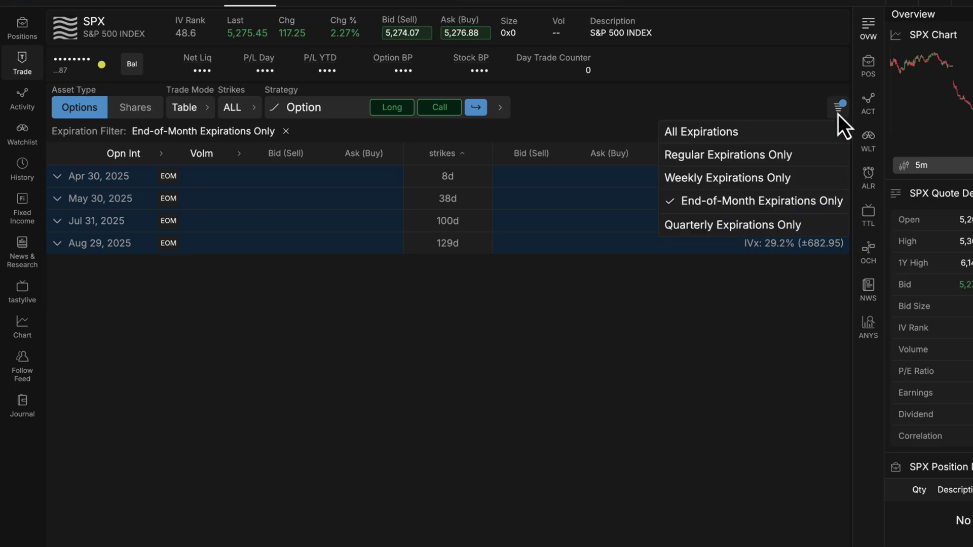
pyautogui.click(806, 226)
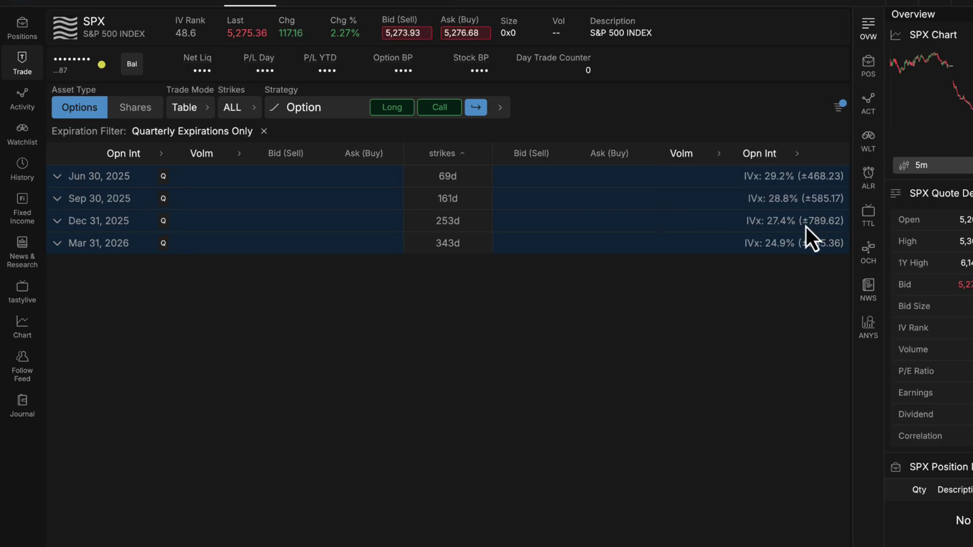
pyautogui.click(837, 115)
pyautogui.click(811, 155)
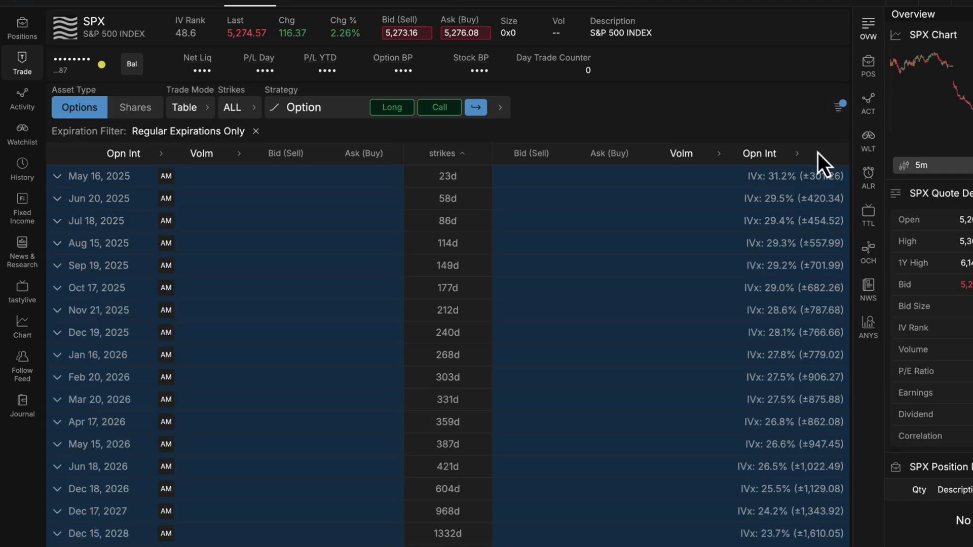
pyautogui.click(839, 108)
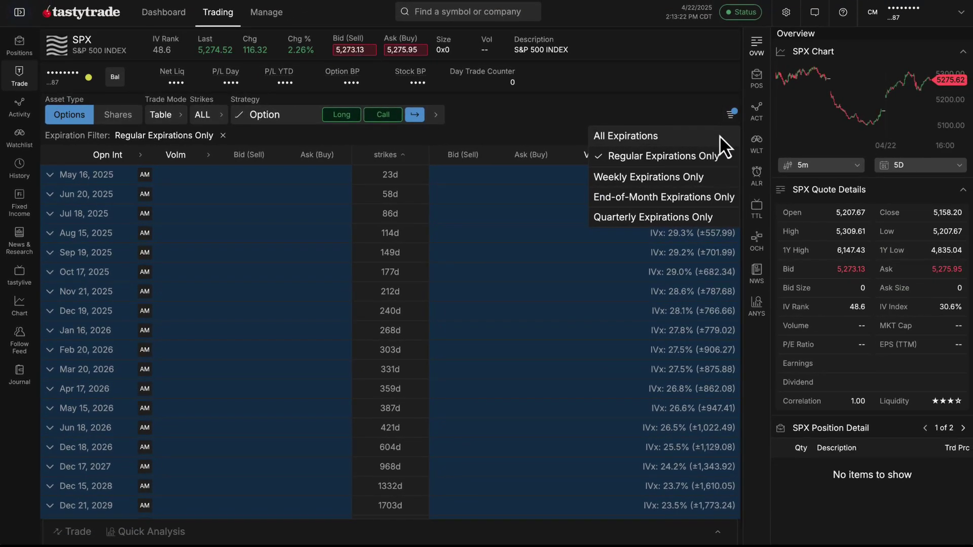
pyautogui.click(745, 135)
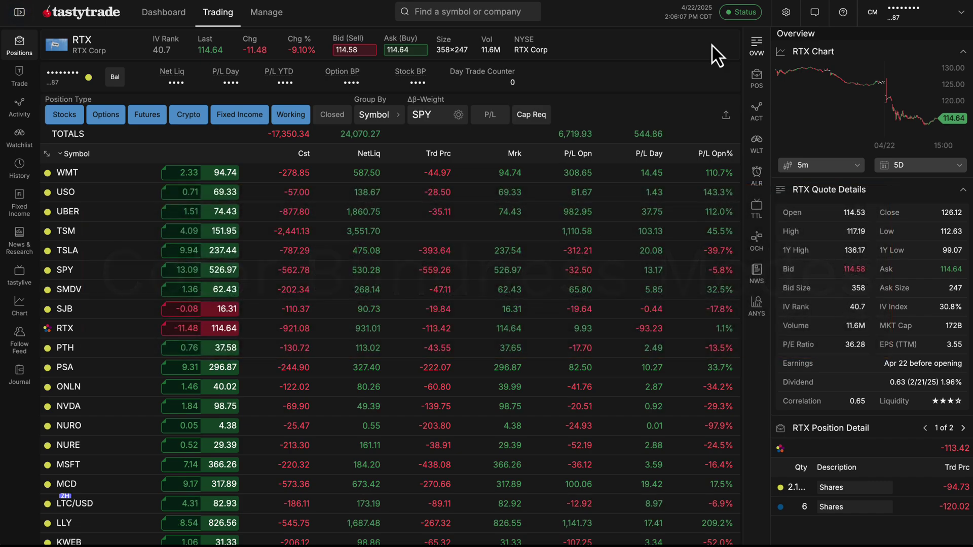
# Set Colorblind Mode to Tritanopia in the General settings and close Settings.
pyautogui.click(787, 17)
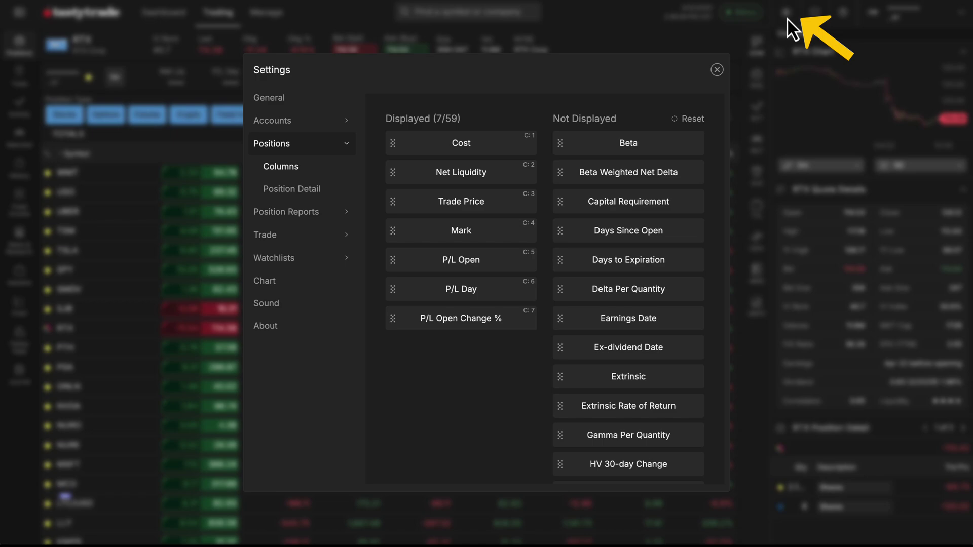
pyautogui.click(299, 102)
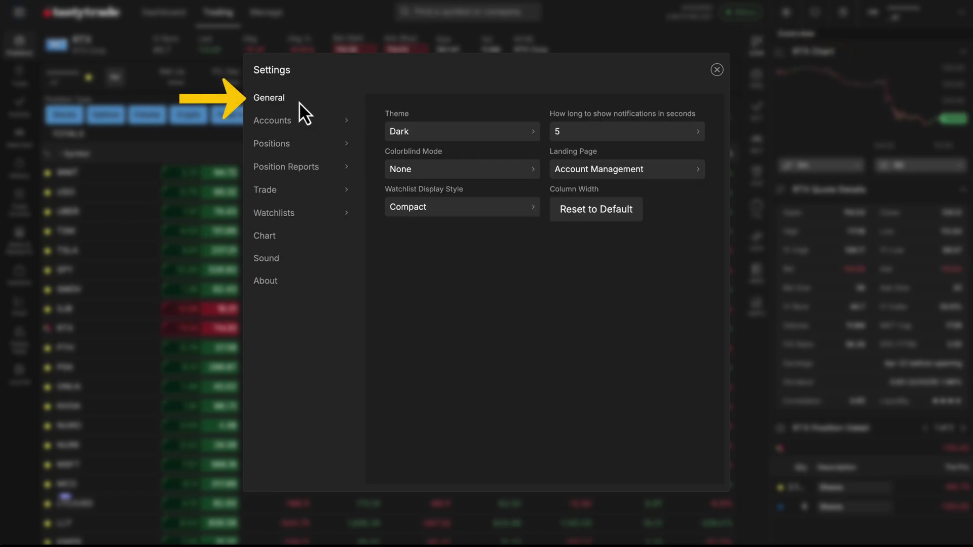
pyautogui.click(461, 176)
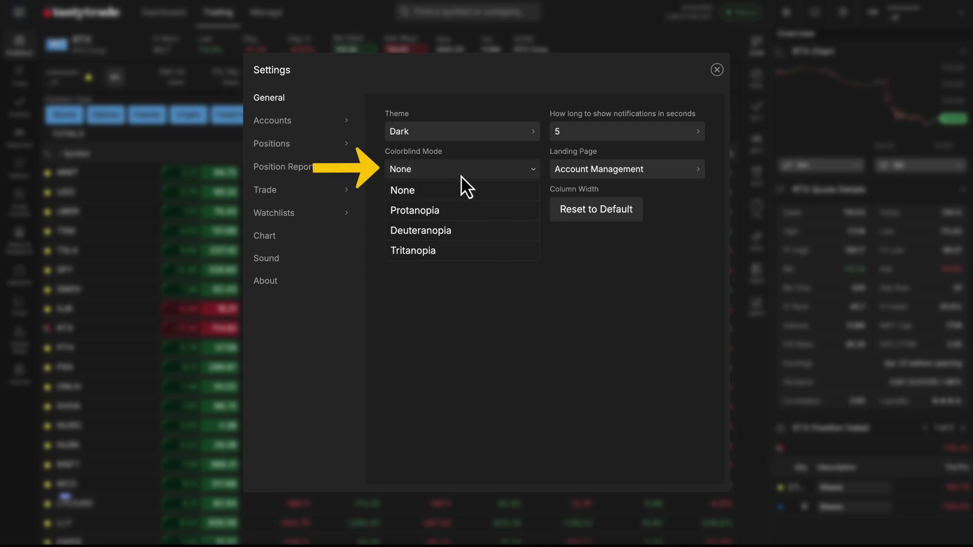
pyautogui.click(470, 252)
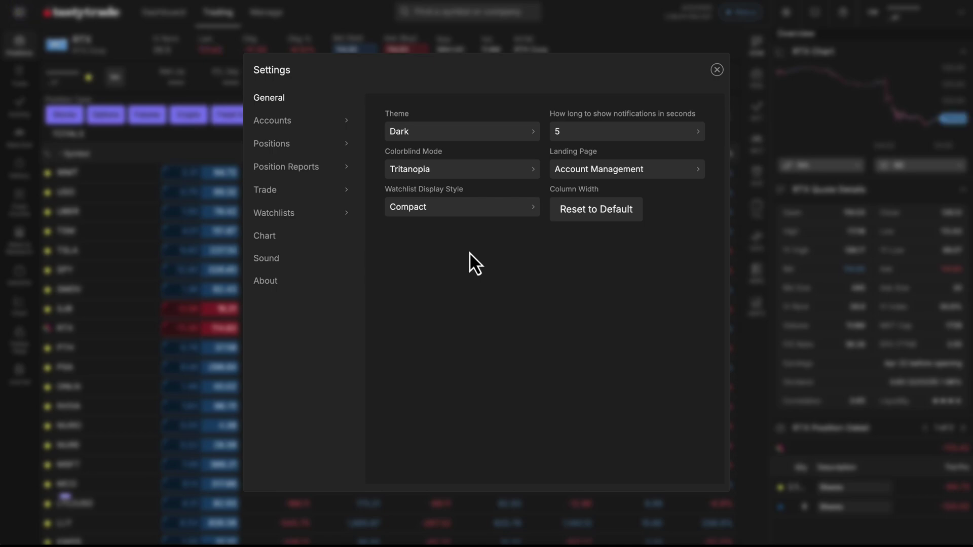
pyautogui.click(714, 73)
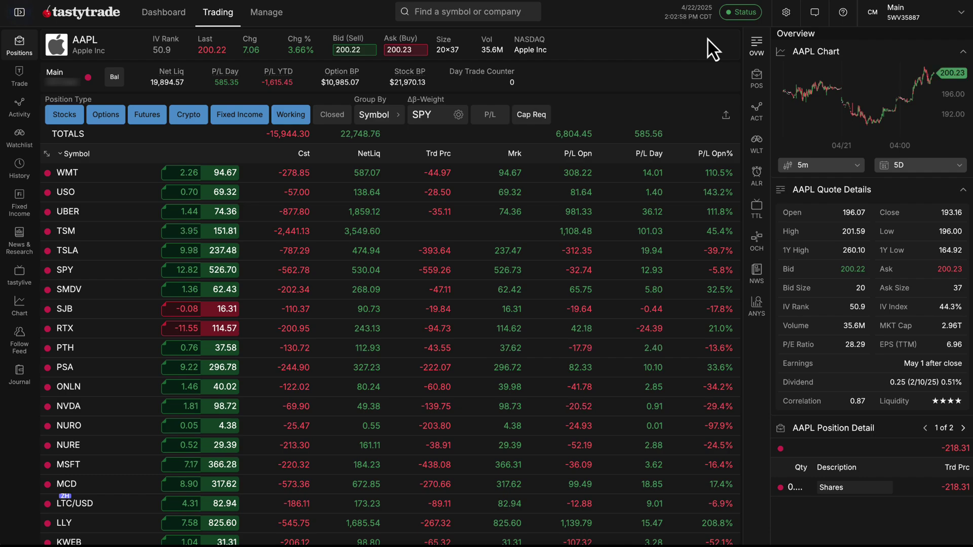
# Change the Main account's colour to yellow under Settings > Accounts and close Settings.
pyautogui.click(786, 12)
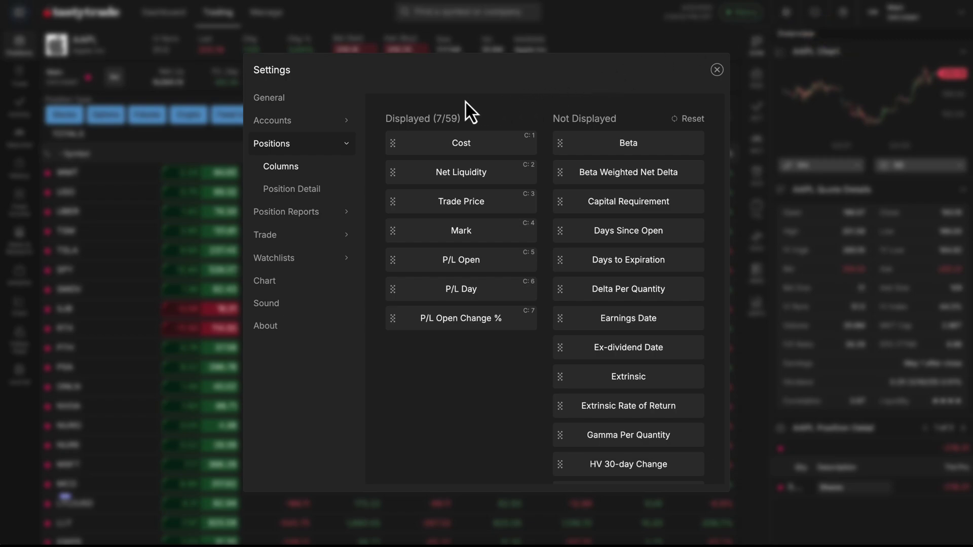
pyautogui.click(322, 122)
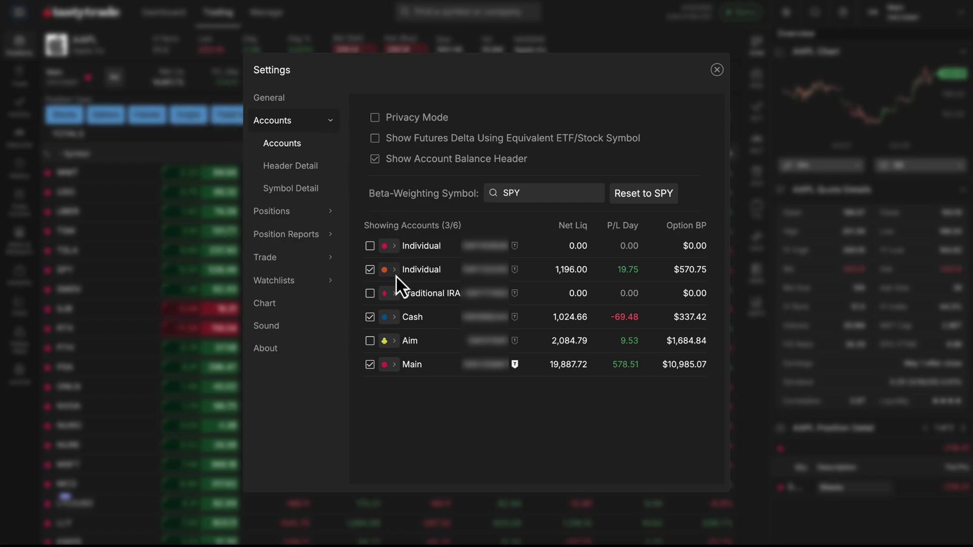
pyautogui.click(395, 371)
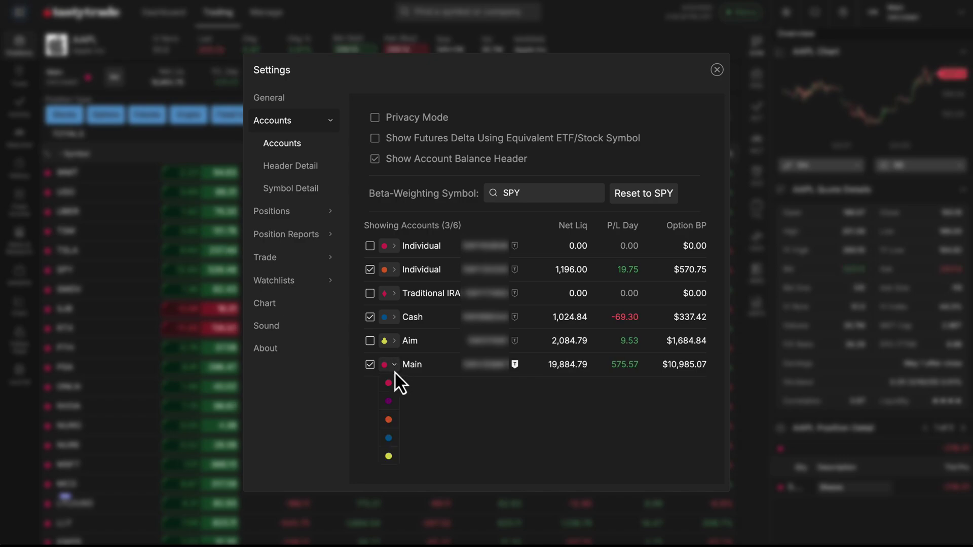
pyautogui.click(396, 463)
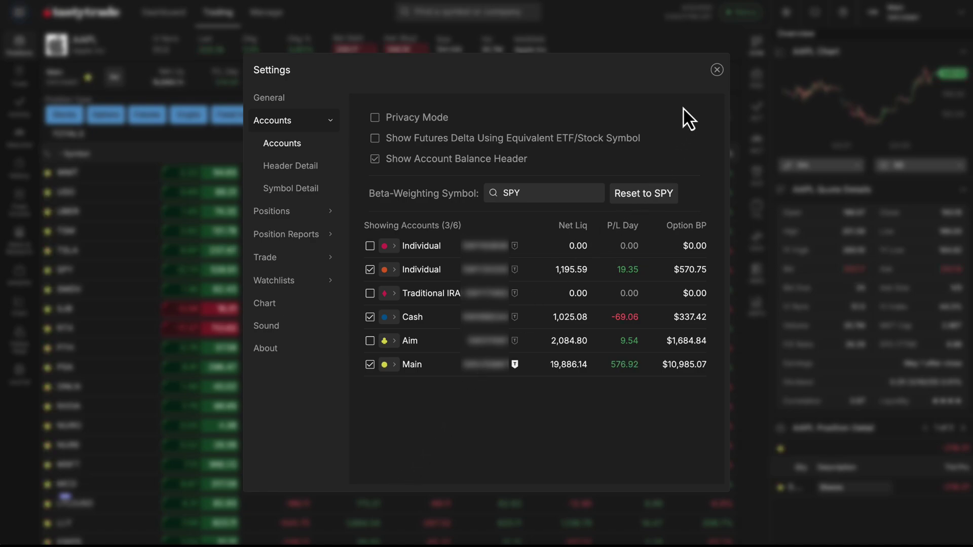
pyautogui.click(716, 70)
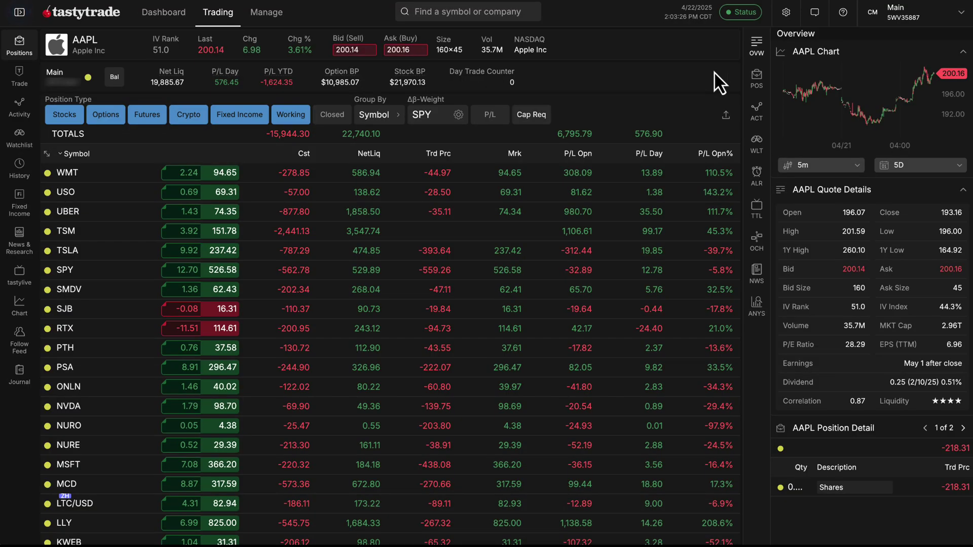